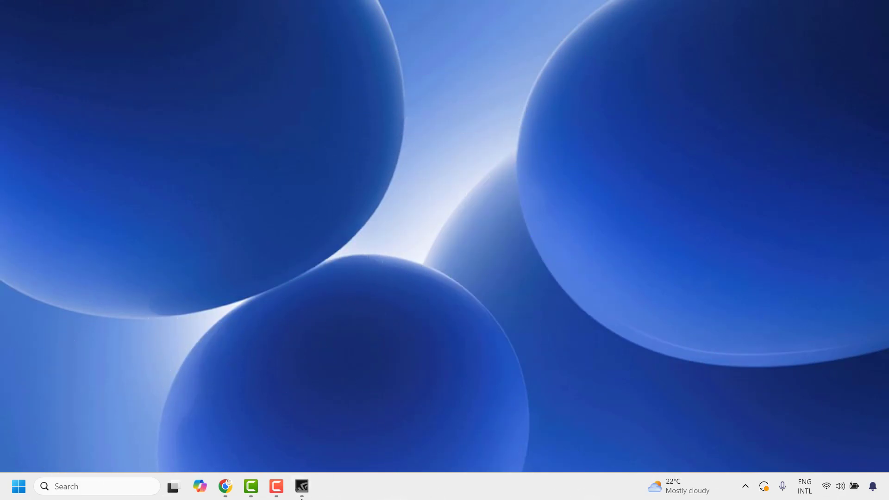
Step: Bring back GeForce Experience and close it together with its 'Something went wrong' error
left_click(308, 494)
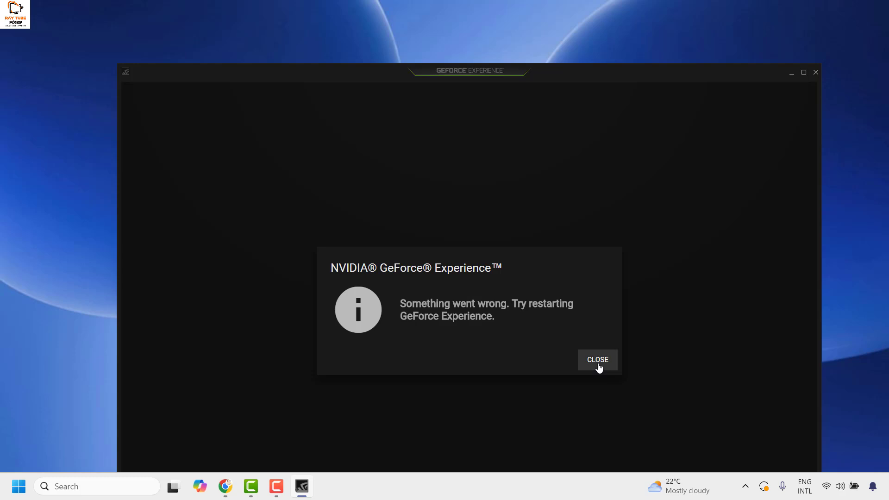
left_click(815, 71)
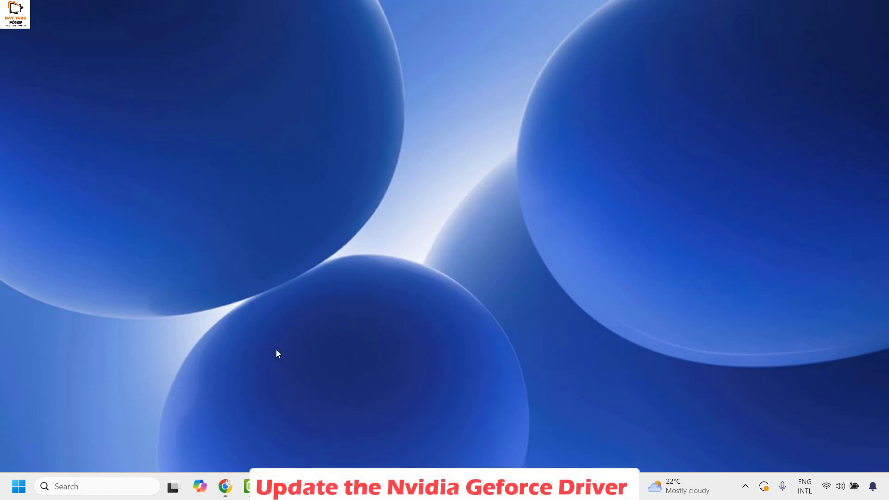
Step: Open Device Manager maximized, expand Display adapters, and start Update driver for NVIDIA GeForce MX130
right_click(17, 489)
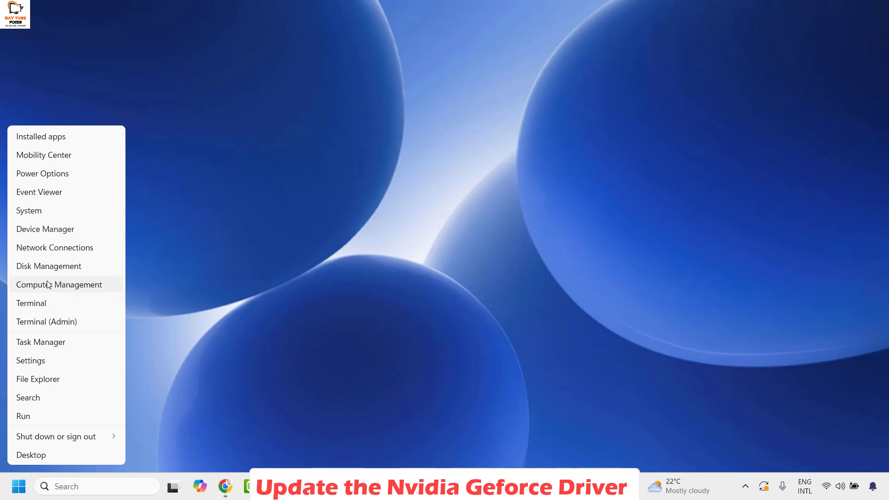
left_click(57, 228)
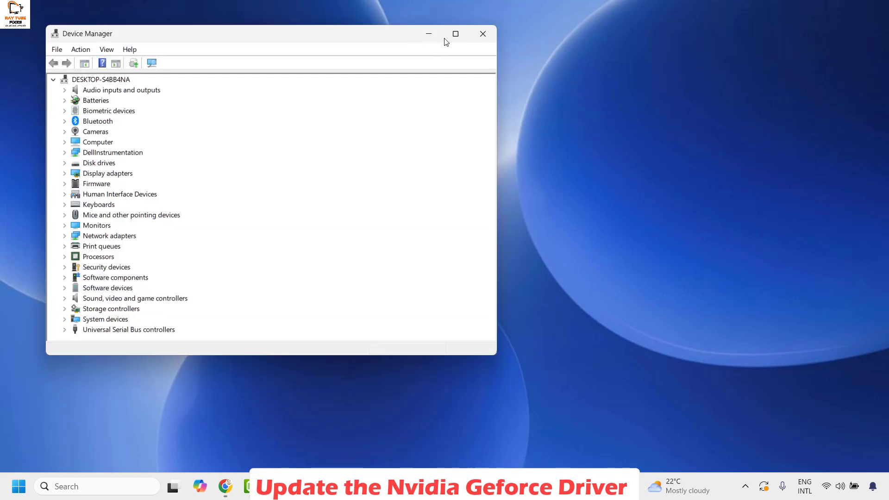
left_click(453, 34)
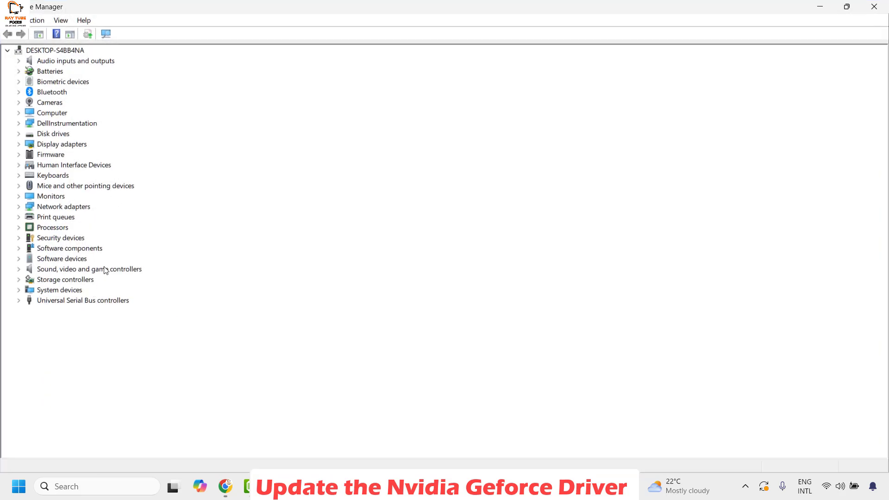
left_click(18, 146)
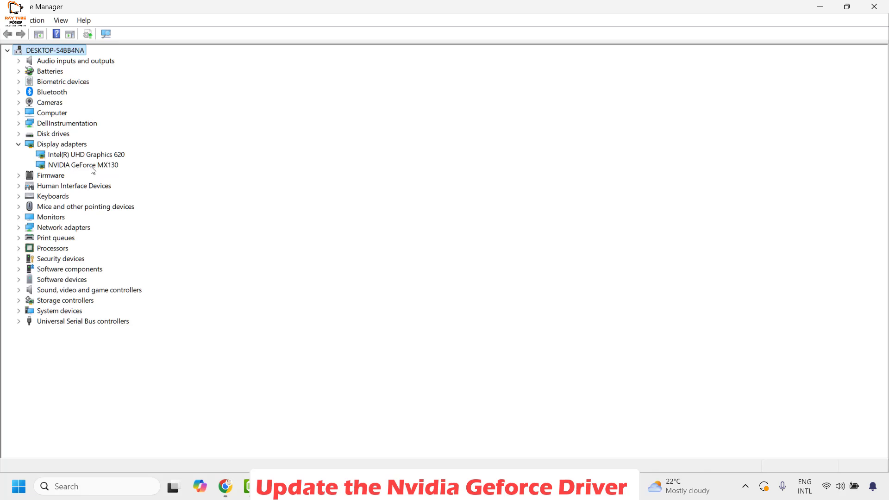
right_click(86, 167)
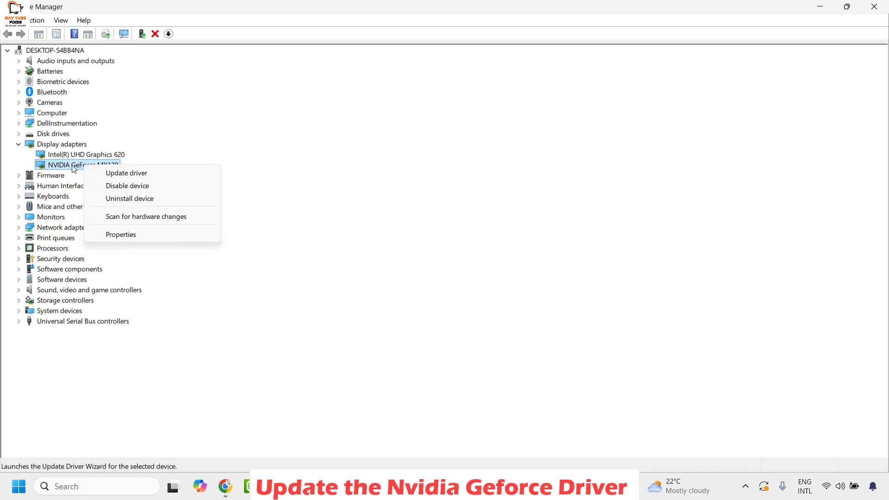
left_click(139, 174)
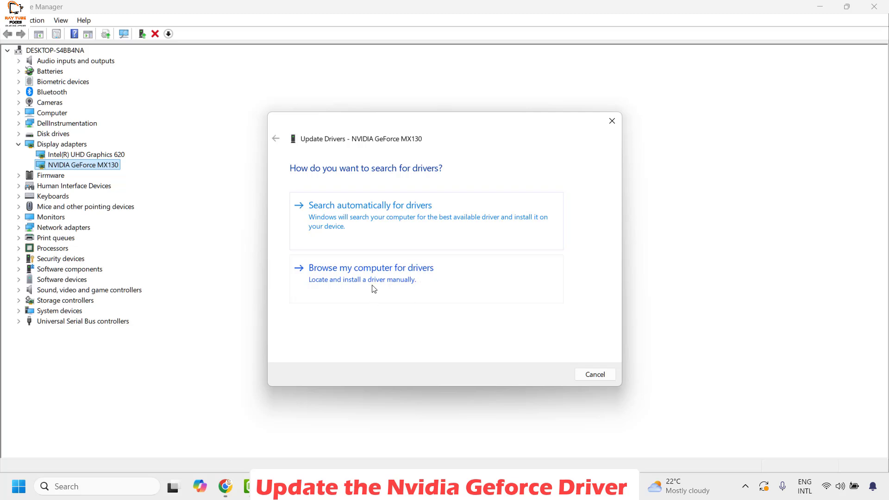
Step: Install the NVIDIA GeForce MX130 driver from the computer's compatible driver list, then dismiss the success message
left_click(343, 278)
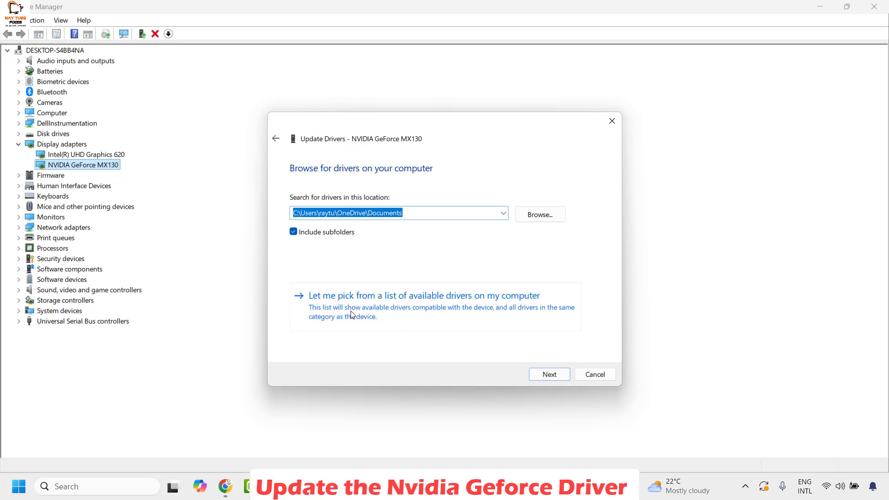
left_click(375, 314)
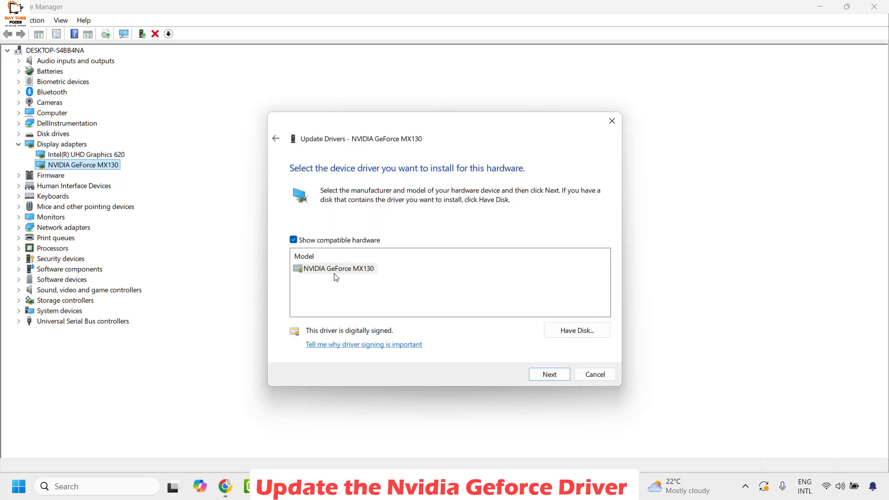
left_click(333, 268)
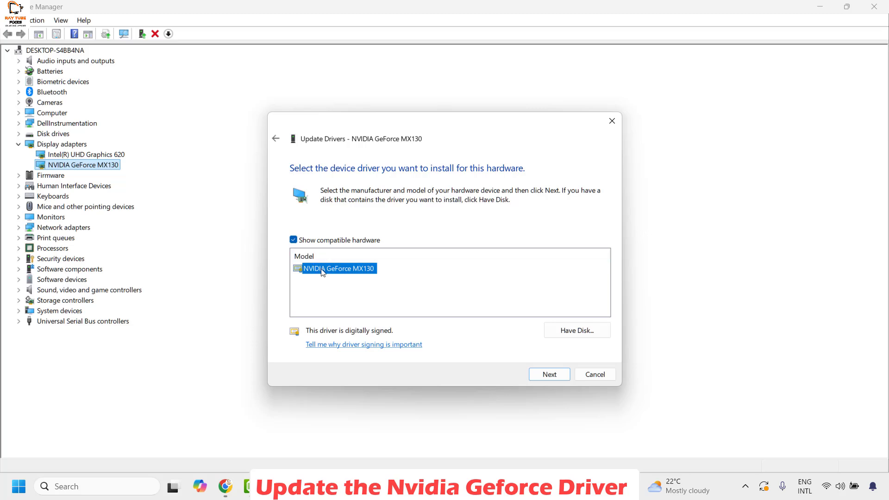
left_click(550, 374)
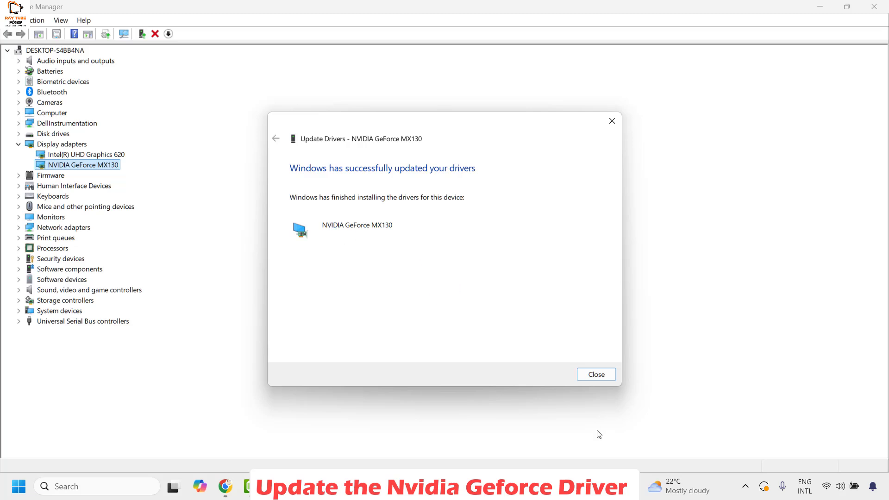
left_click(601, 379)
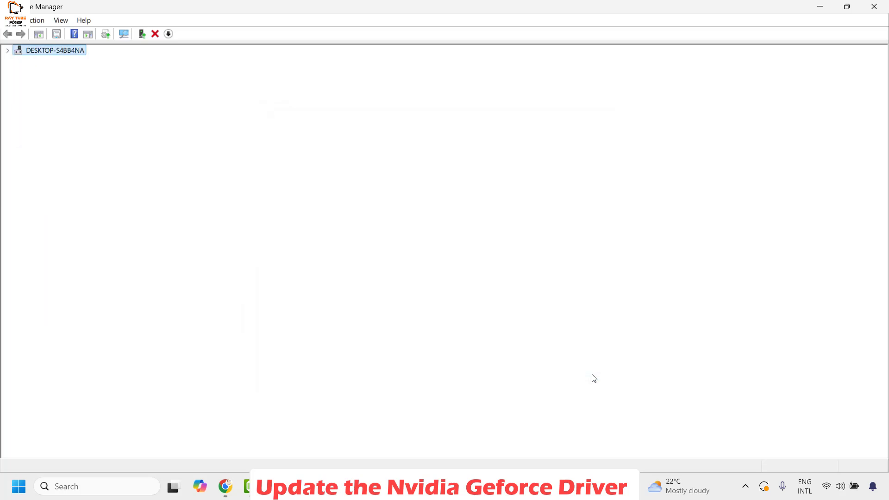
Step: Close Device Manager, relaunch GeForce Experience from the tray's NVIDIA icon, and close it after the repeated error
left_click(873, 7)
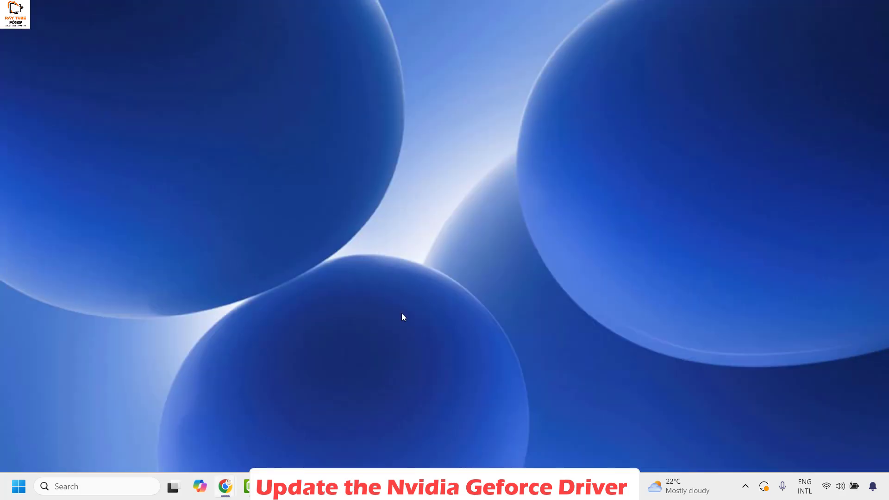
left_click(745, 486)
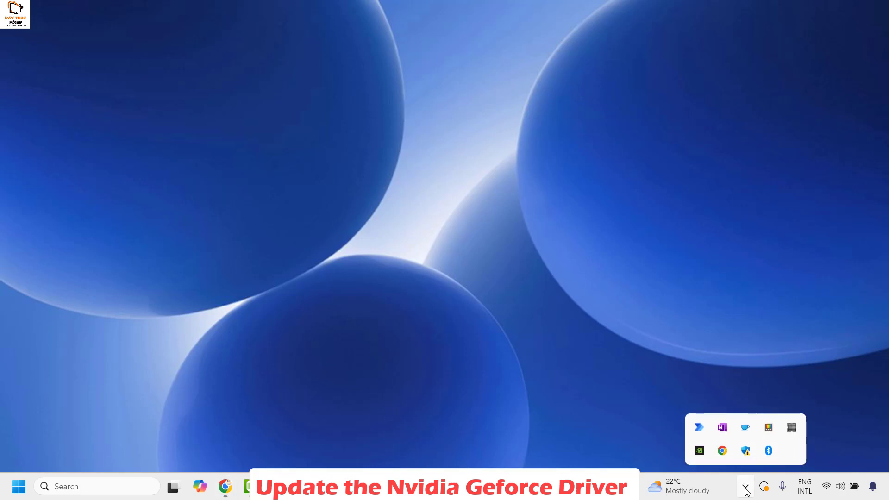
right_click(699, 456)
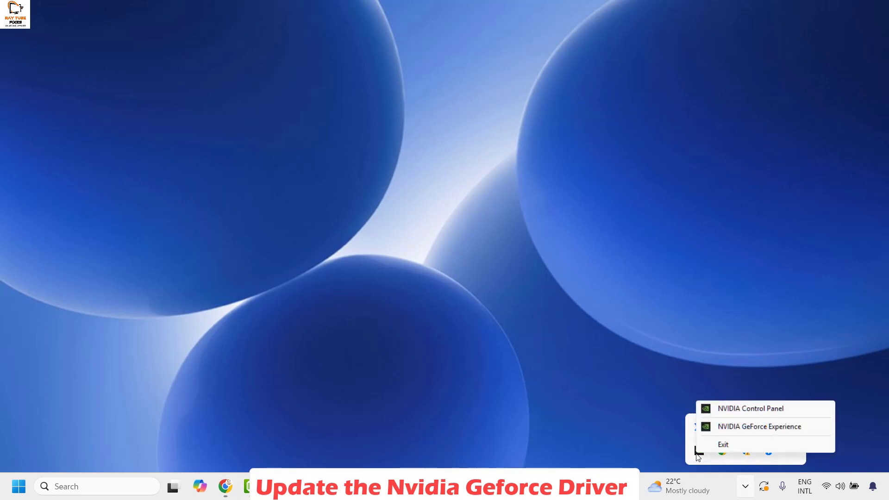
left_click(750, 426)
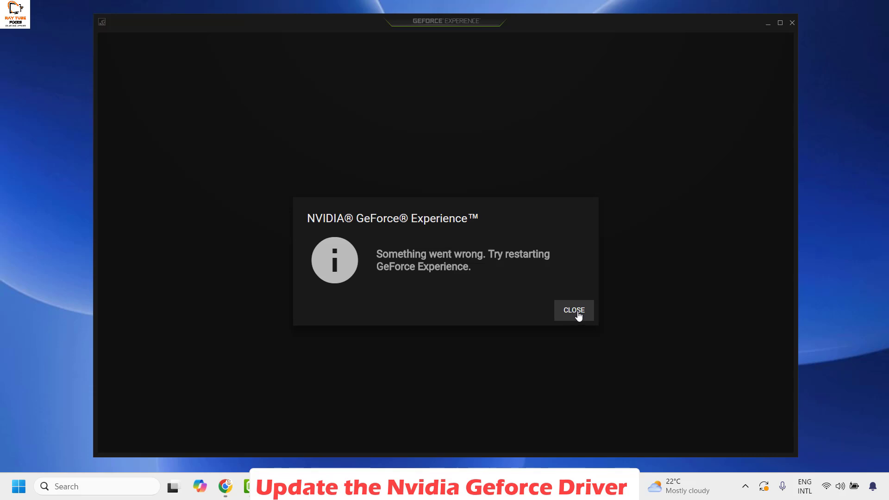
left_click(792, 23)
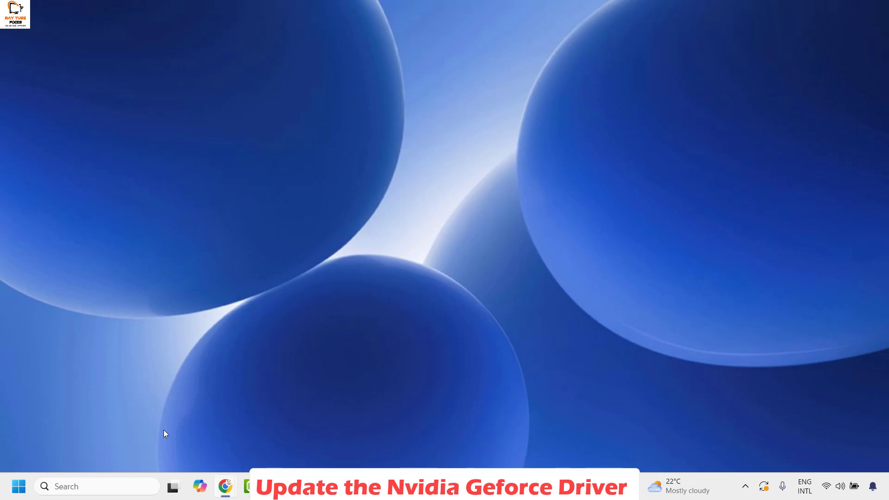
Step: Open Settings' Installed apps and filter the list by 'nvidi'
right_click(15, 490)
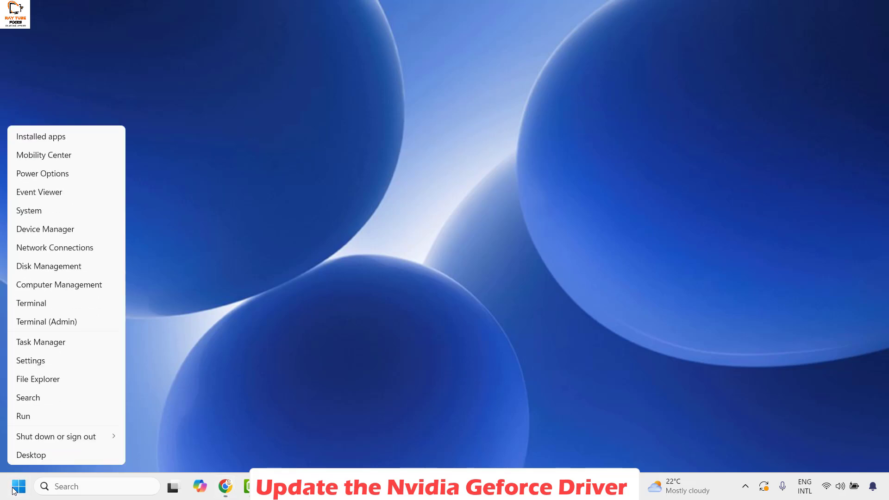
left_click(42, 173)
left_click(57, 236)
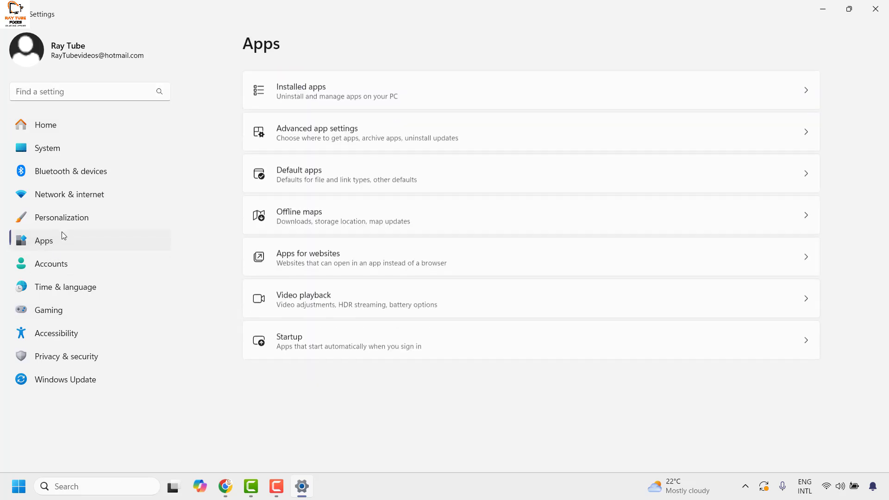
left_click(313, 92)
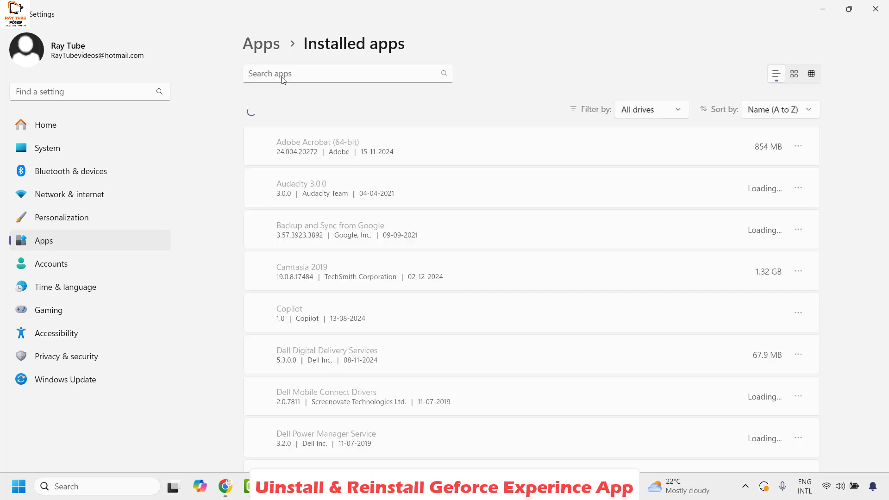
left_click(284, 77)
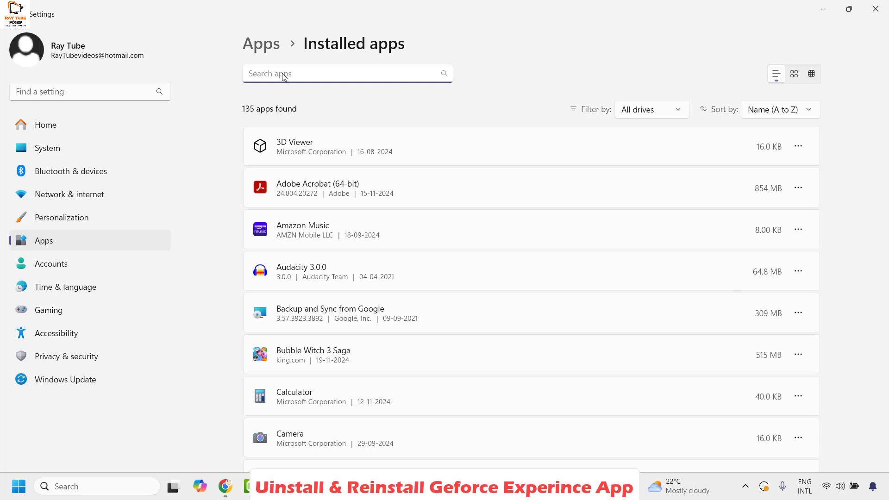
type("nvidi")
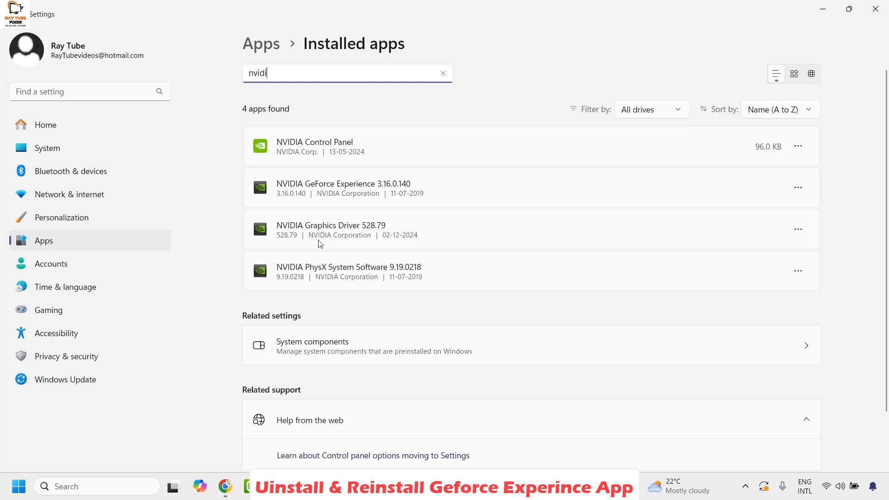
Step: Uninstall NVIDIA GeForce Experience 3.16.0.140 and confirm the removal
left_click(793, 193)
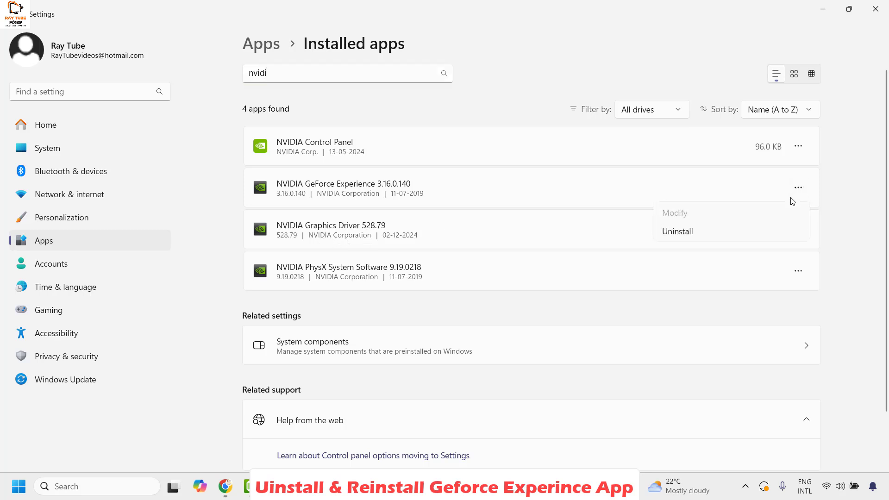
left_click(709, 237)
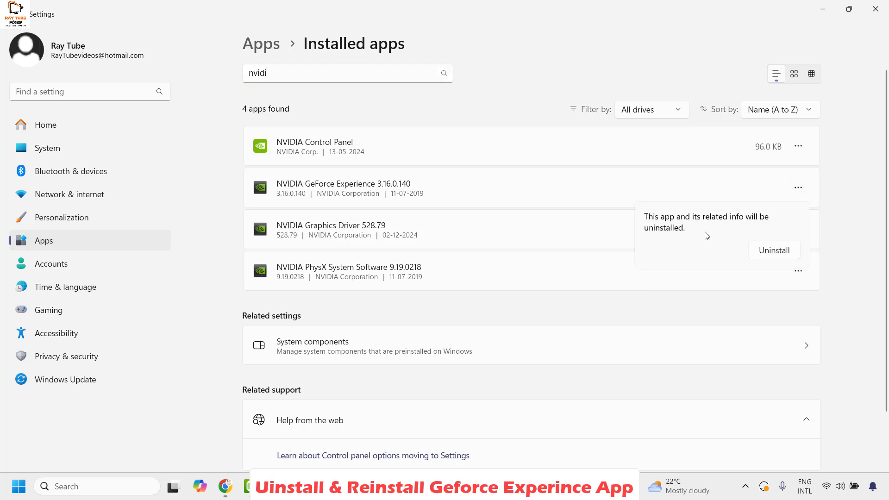
left_click(780, 251)
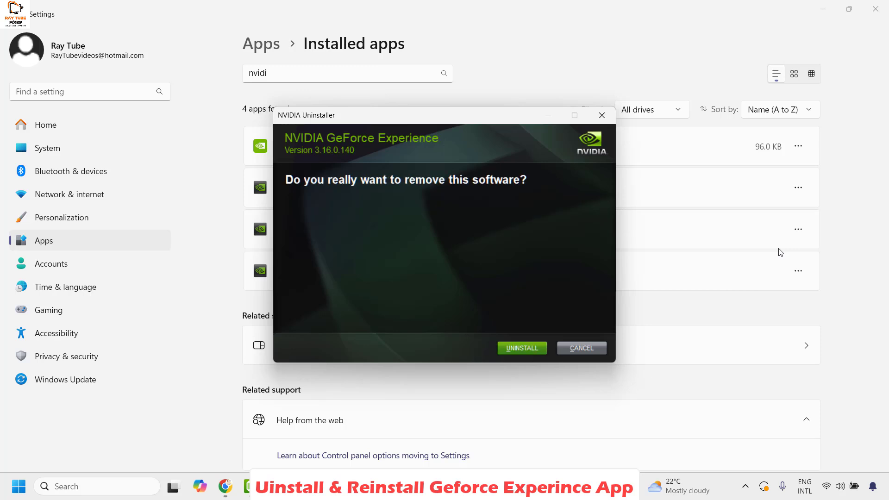
Step: Remove GeForce Experience in the NVIDIA Uninstaller and close it once finished
left_click(523, 353)
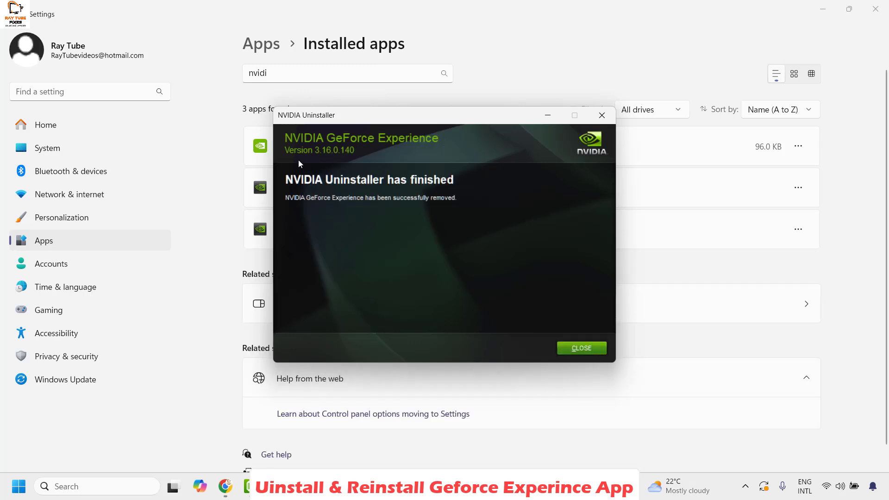
left_click(565, 352)
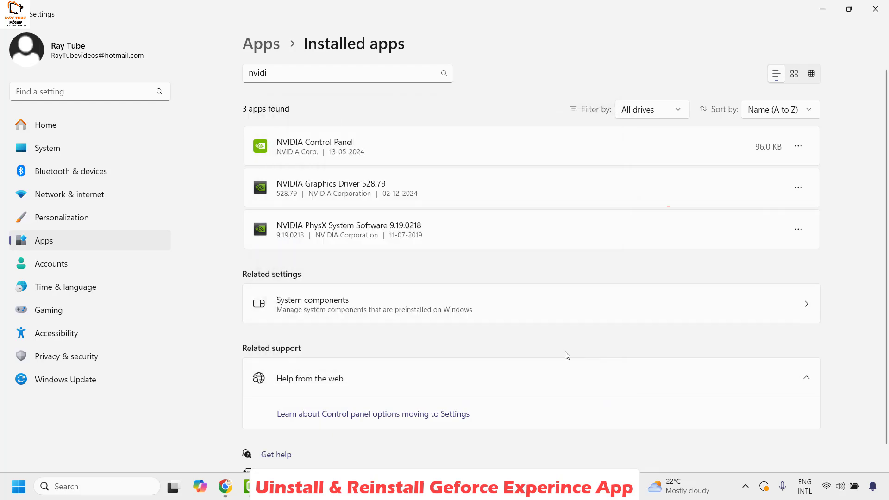
Step: Close Settings and rerun the 'nvidia app download' Google search in Chrome
left_click(875, 9)
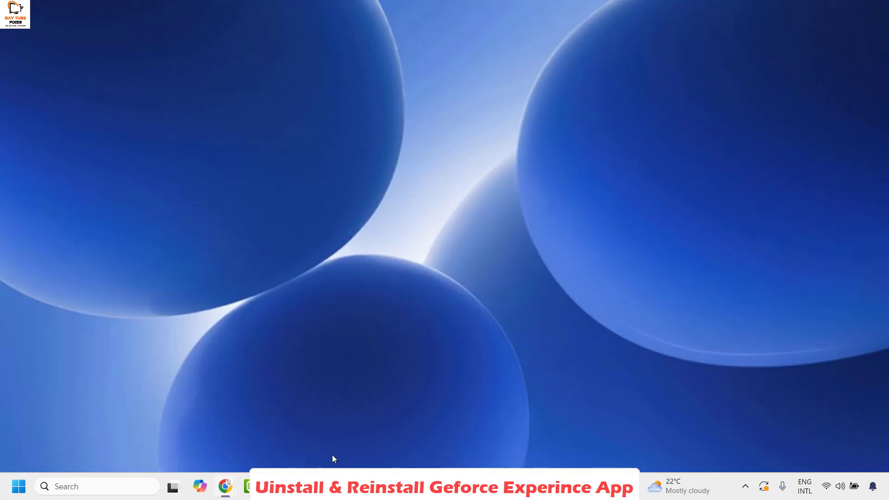
mouse_move(225, 486)
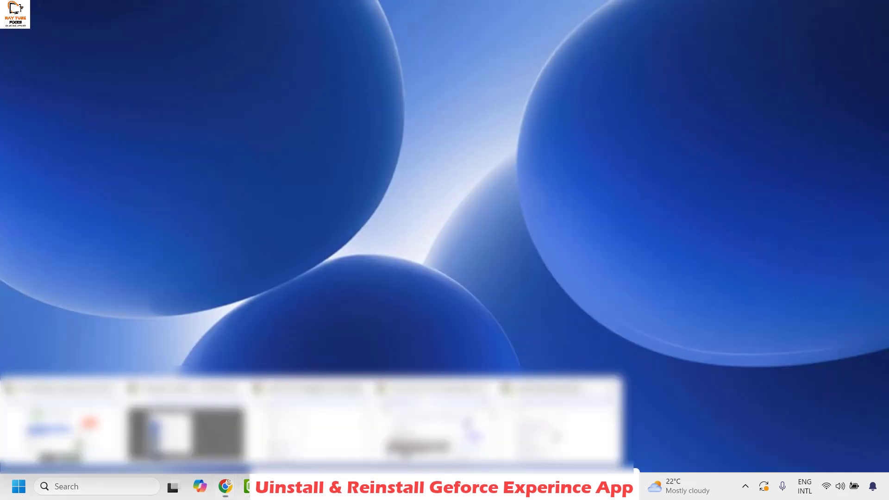
left_click(60, 426)
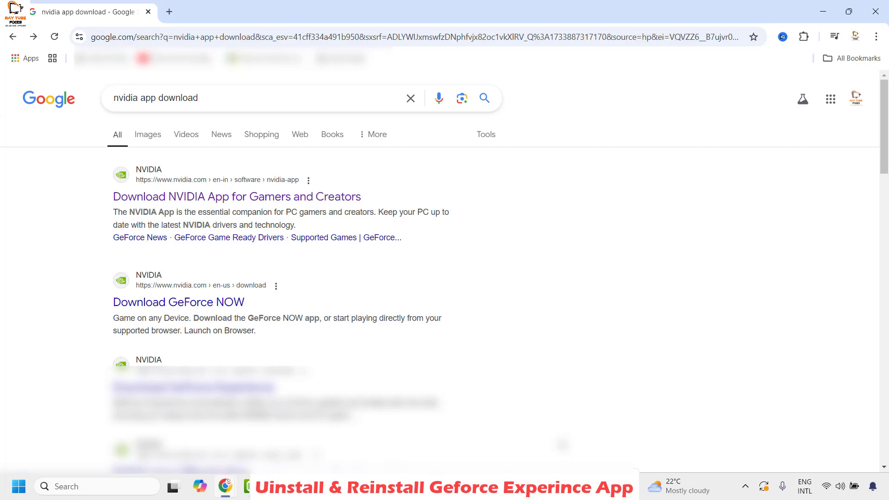
left_click(217, 95)
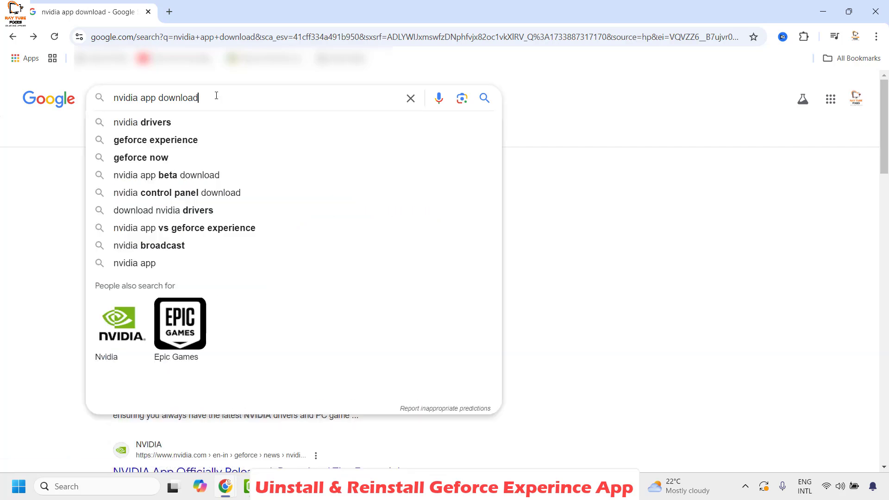
key("Return")
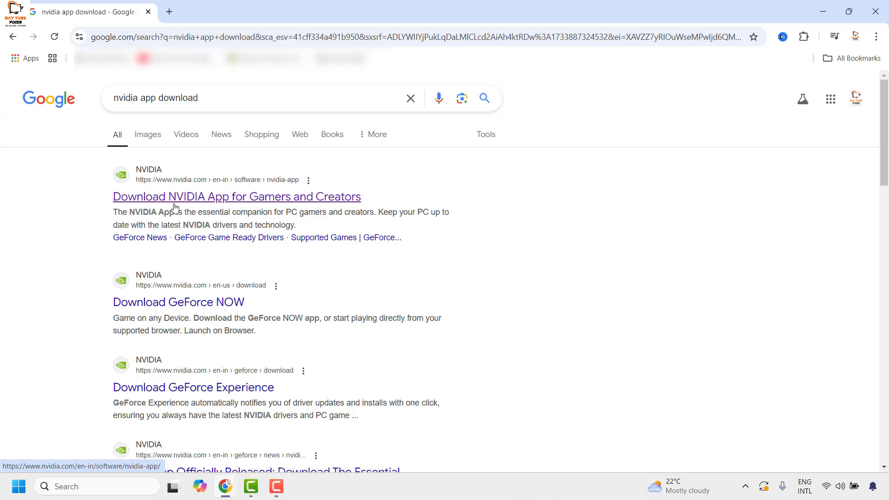
Step: Open the 'Download NVIDIA App for Gamers and Creators' result on NVIDIA's site
scroll(211, 230, "down", 3)
scroll(211, 230, "down", 3)
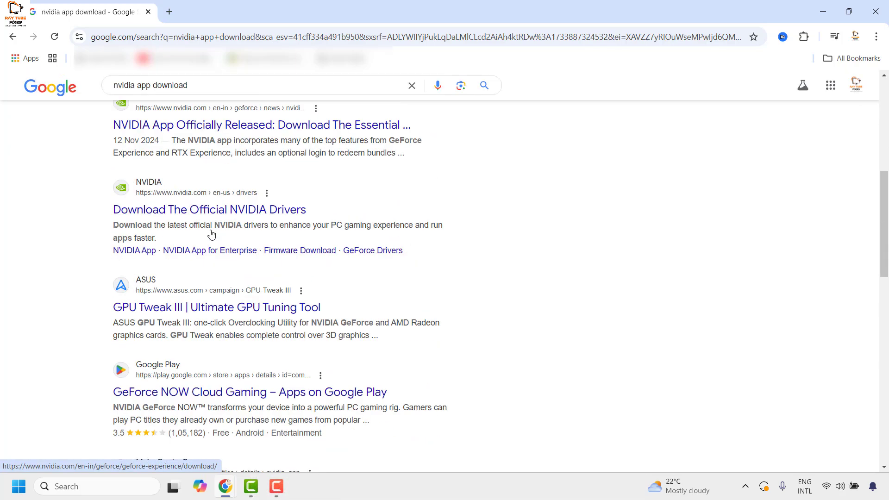
scroll(167, 352, "down", 5)
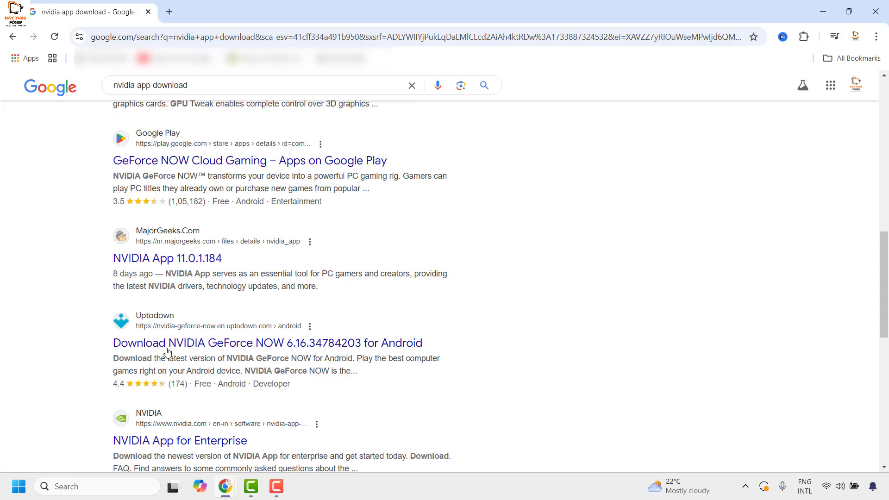
scroll(208, 324, "up", 10)
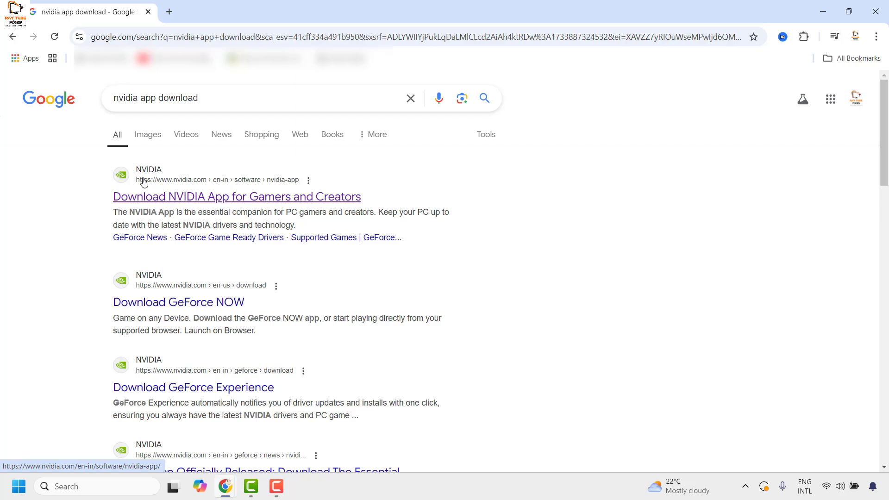
left_click(169, 200)
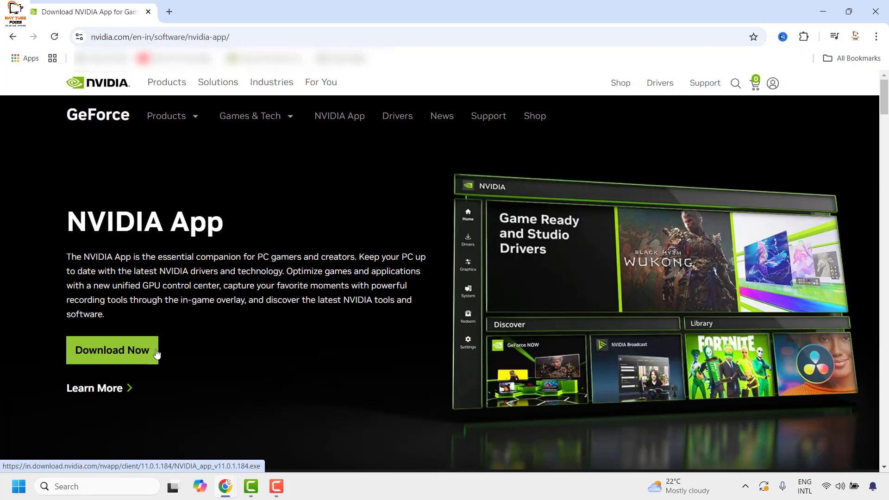
Step: Download and launch NVIDIA_app_v11.0.1.184.exe, then accept the agreement to start installing
left_click(156, 353)
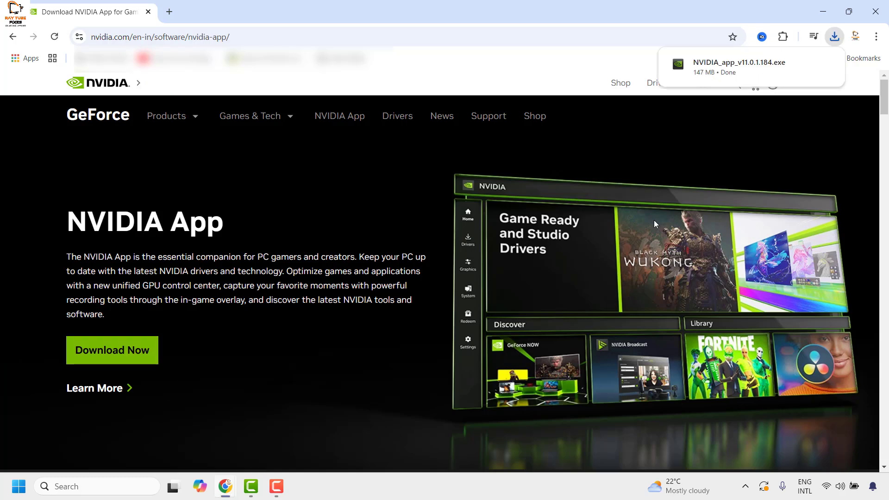
mouse_move(738, 77)
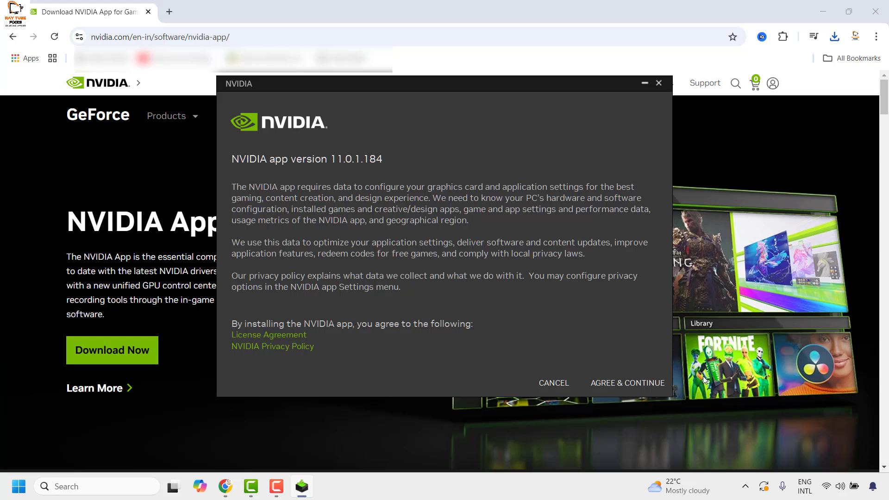
left_click(637, 384)
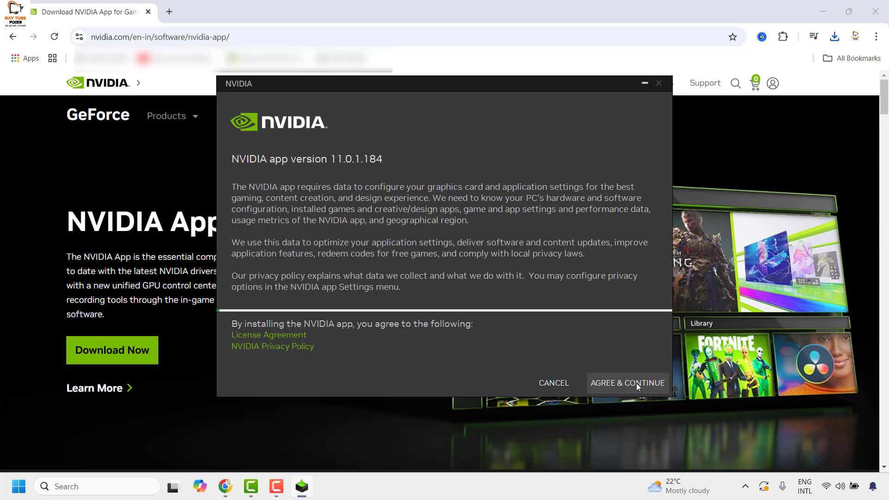